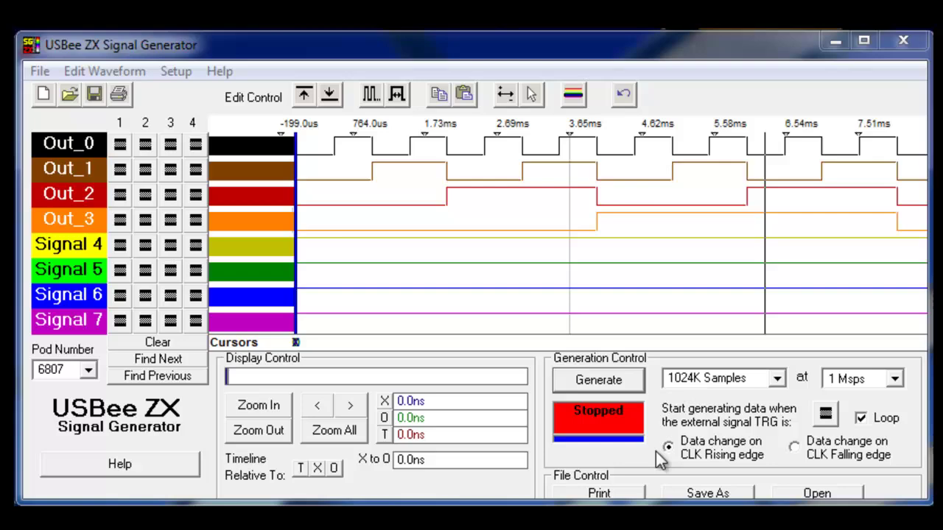
# - Switch to the Logic Analyzer and keep 12 Msps at 4 Million Samples
pyautogui.hotkey('alt', 'Tab')
pyautogui.hotkey('alt', 'shift', 'Tab')
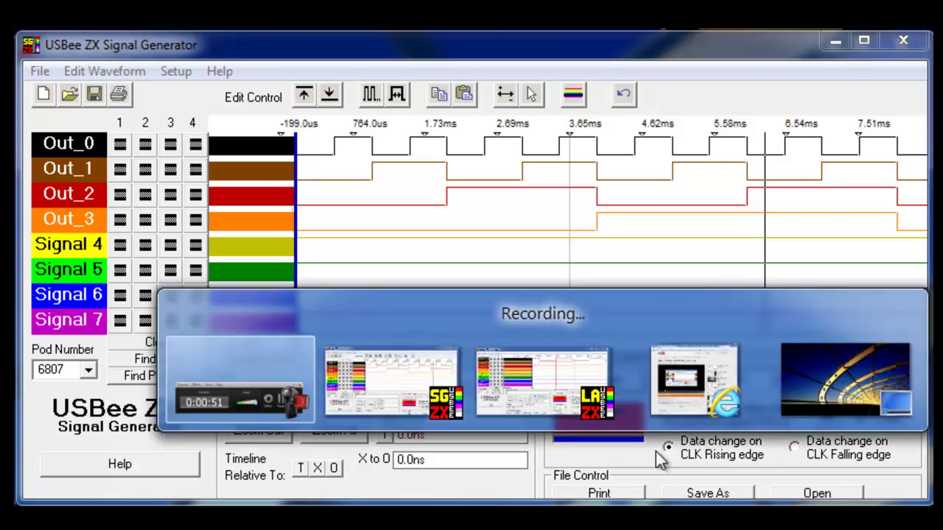
pyautogui.hotkey('alt', 'shift', 'Tab')
pyautogui.hotkey('alt', 'Tab')
pyautogui.hotkey('alt', 'Tab')
pyautogui.hotkey('alt', 'Tab')
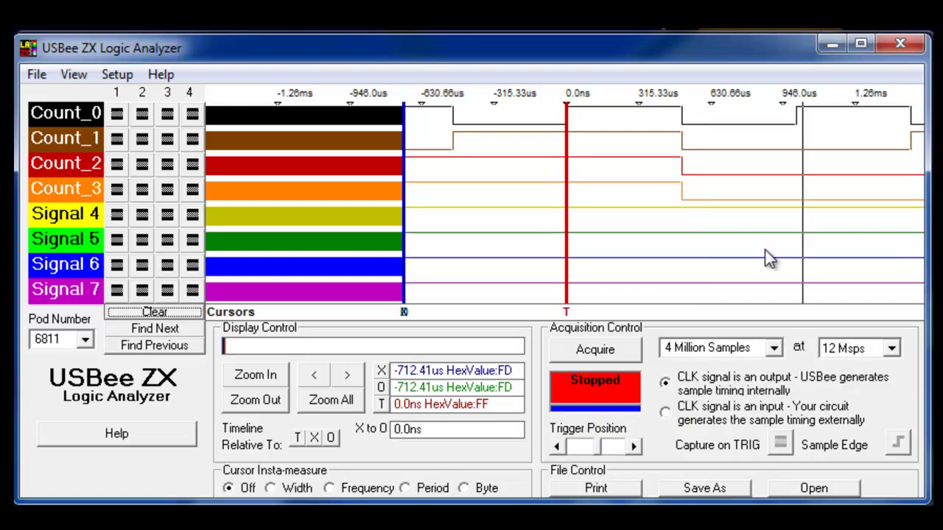
pyautogui.click(890, 349)
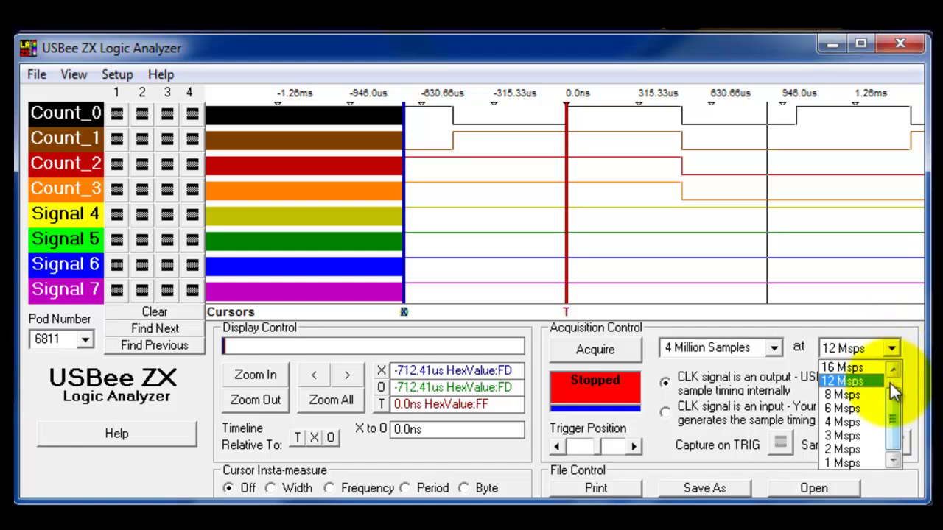
pyautogui.click(912, 346)
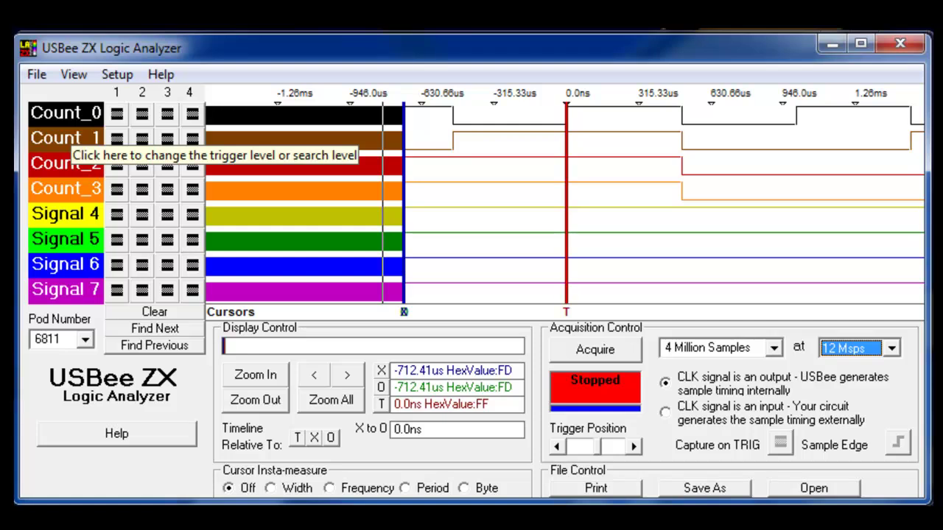
# - Set the column-4 trigger levels: Count_0 high, Count_1 low, Count_2 high, Count_3 low
pyautogui.click(198, 116)
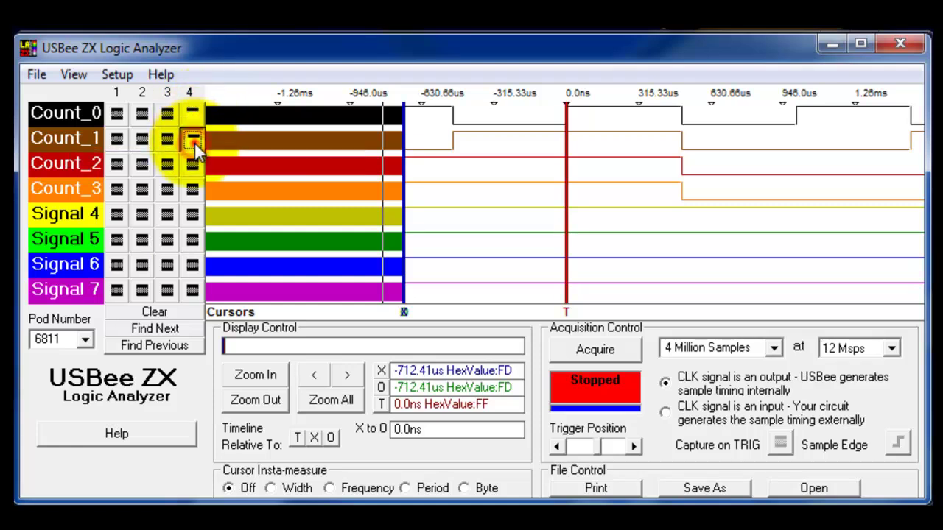
pyautogui.click(194, 142)
pyautogui.click(195, 163)
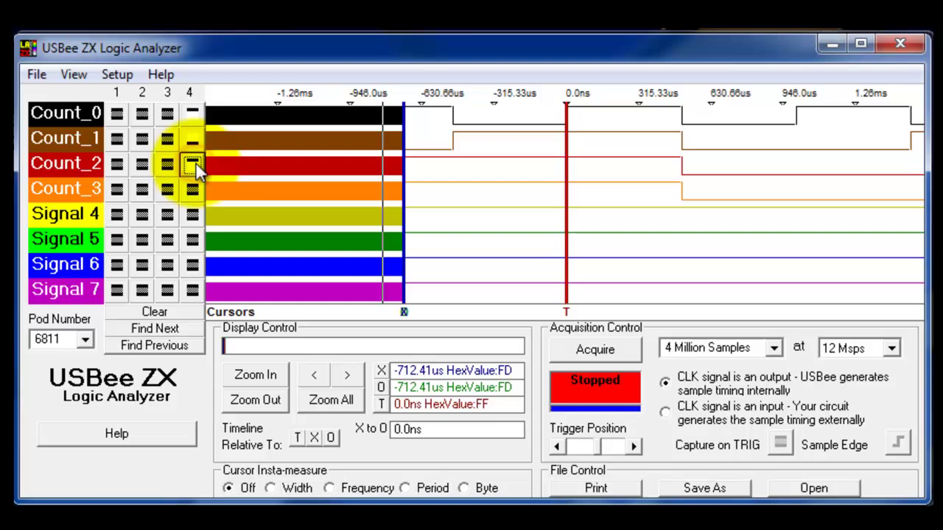
pyautogui.click(194, 189)
pyautogui.click(196, 189)
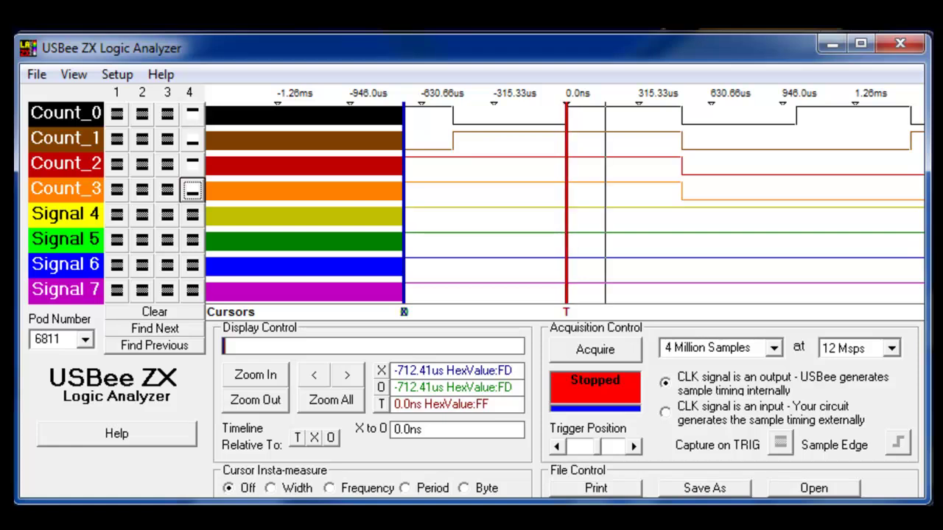
# - Start an acquisition so the analyzer shows Waiting for Trigger
pyautogui.click(604, 347)
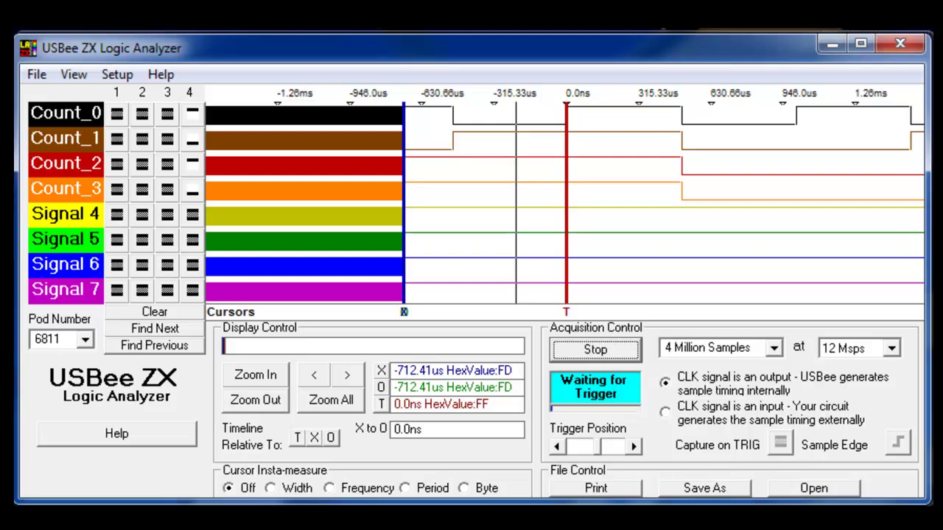
# - Start the Signal Generator outputting the looping counter pattern, status Triggered - Generating
pyautogui.hotkey('alt', 'Tab')
pyautogui.hotkey('alt', 'Tab')
pyautogui.hotkey('alt', 'shift', 'Tab')
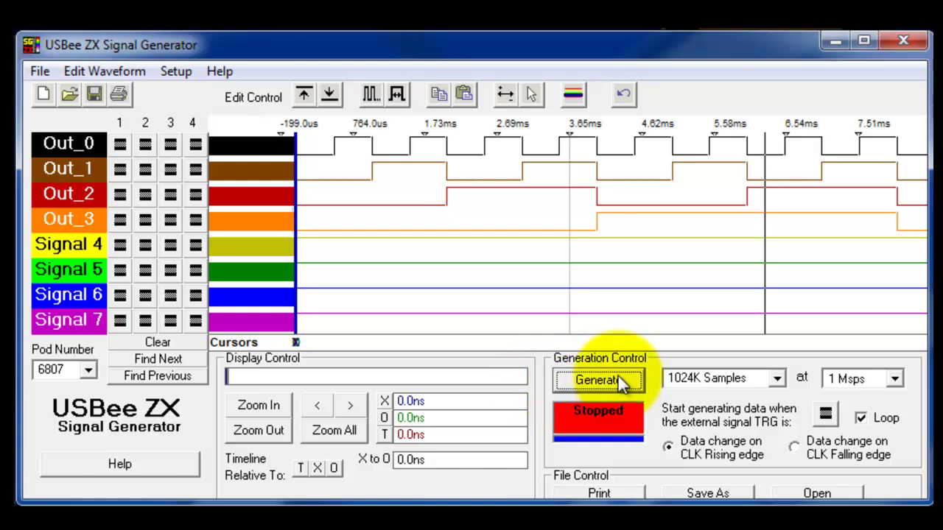
pyautogui.click(618, 374)
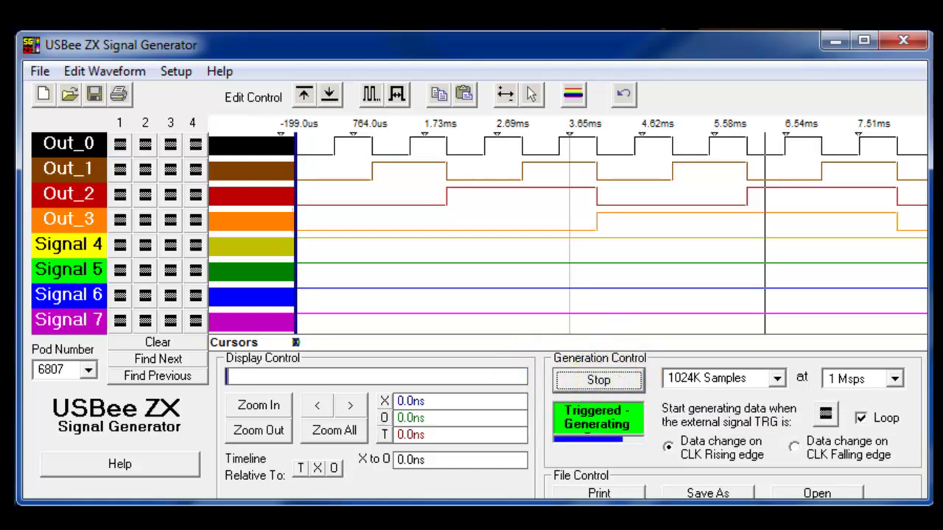
pyautogui.hotkey('alt', 'Tab')
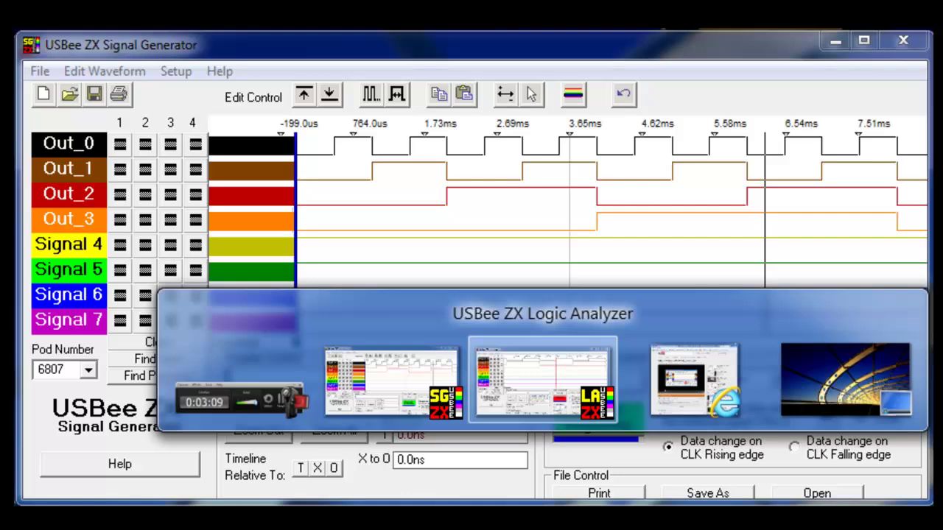
# - In the Logic Analyzer, take several triggered captures, checking alignment at the 0.0ns trigger line
pyautogui.hotkey('alt', 'Tab')
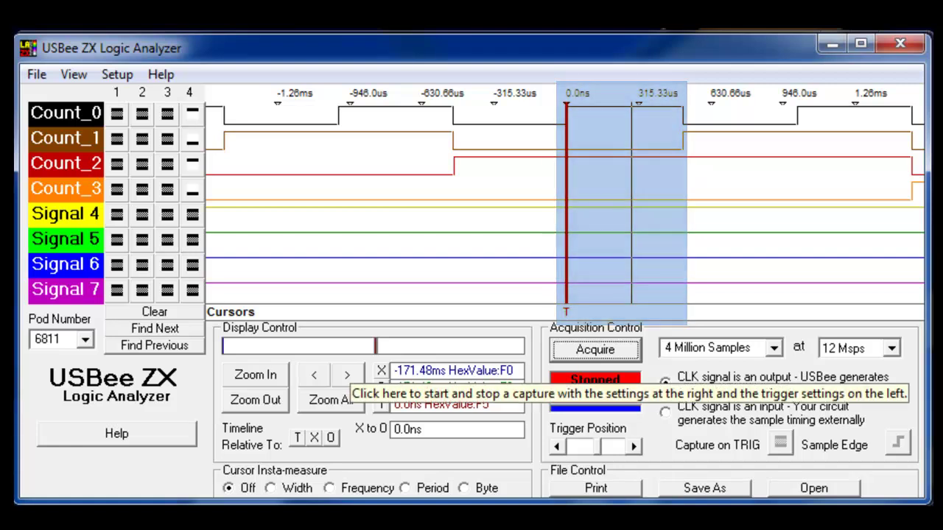
pyautogui.click(613, 349)
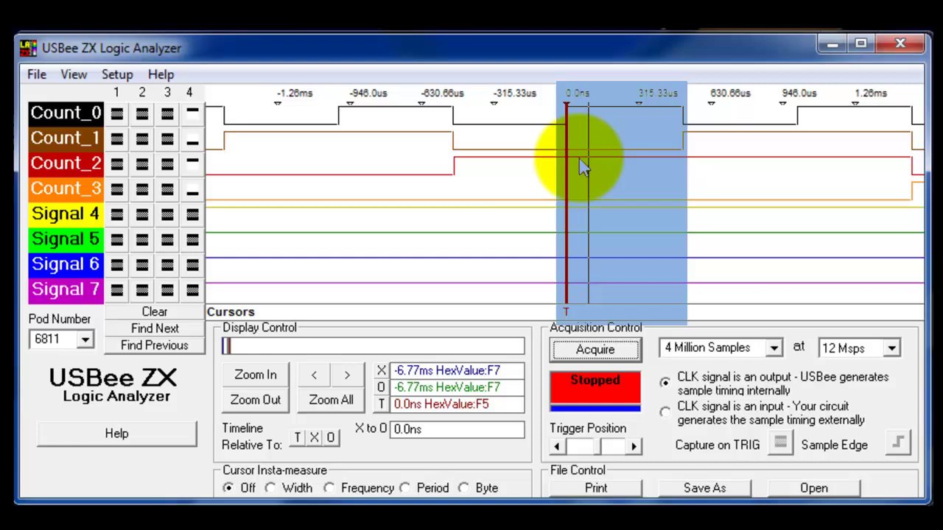
pyautogui.click(611, 355)
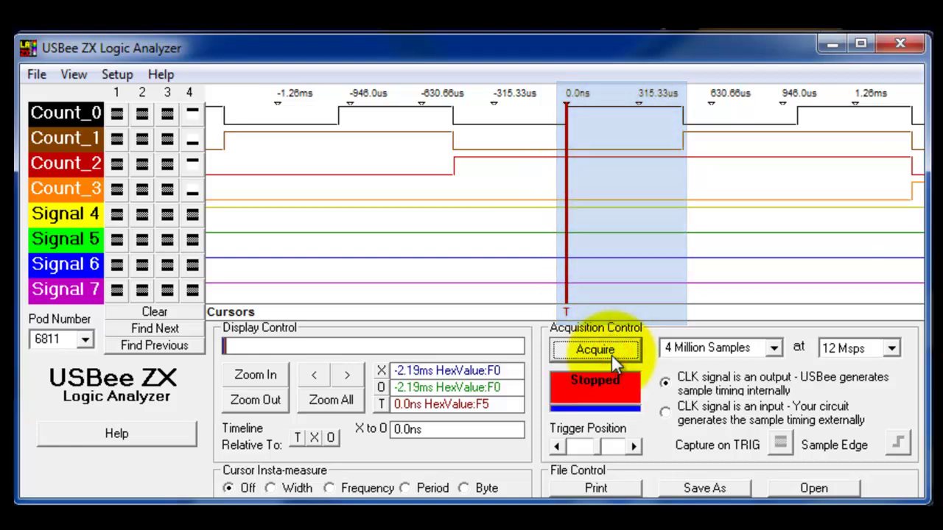
pyautogui.click(611, 355)
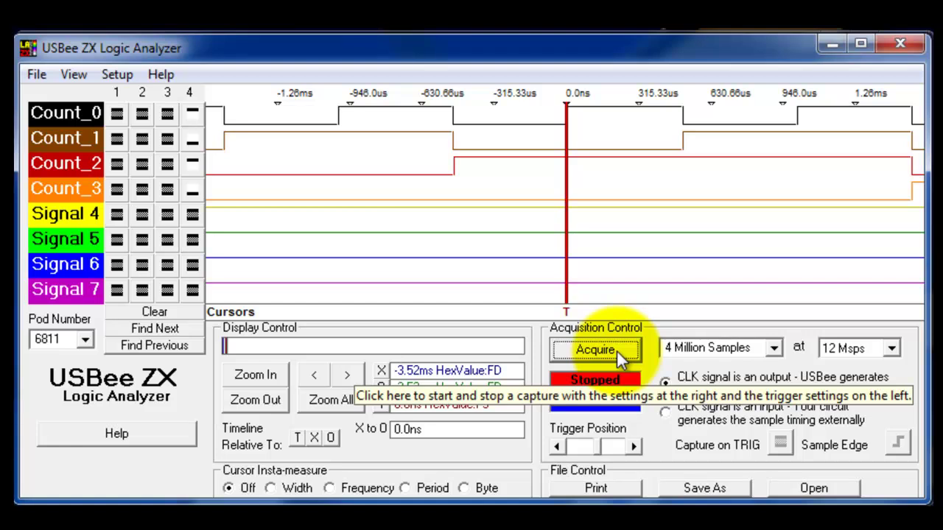
pyautogui.click(616, 350)
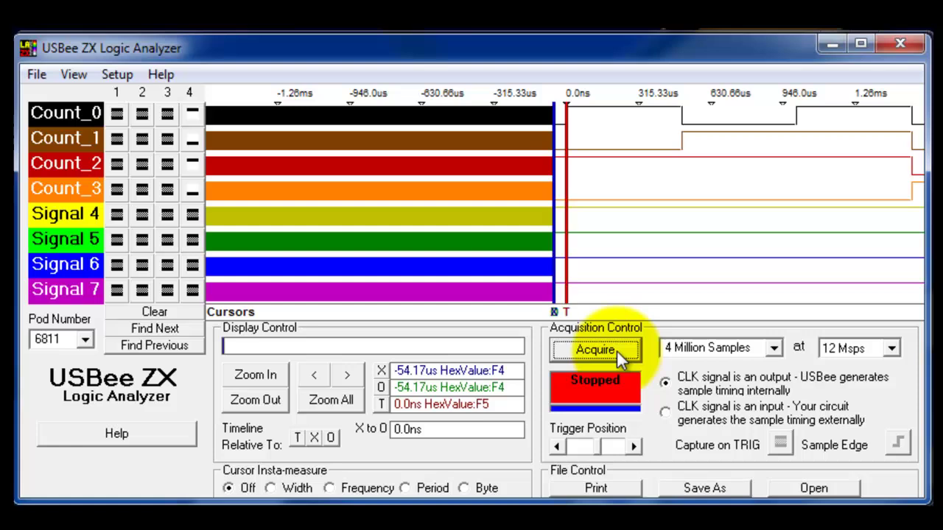
# - Clear the old trigger pattern and set new column-4 levels on Count_0 through Count_3
pyautogui.click(154, 312)
pyautogui.click(193, 113)
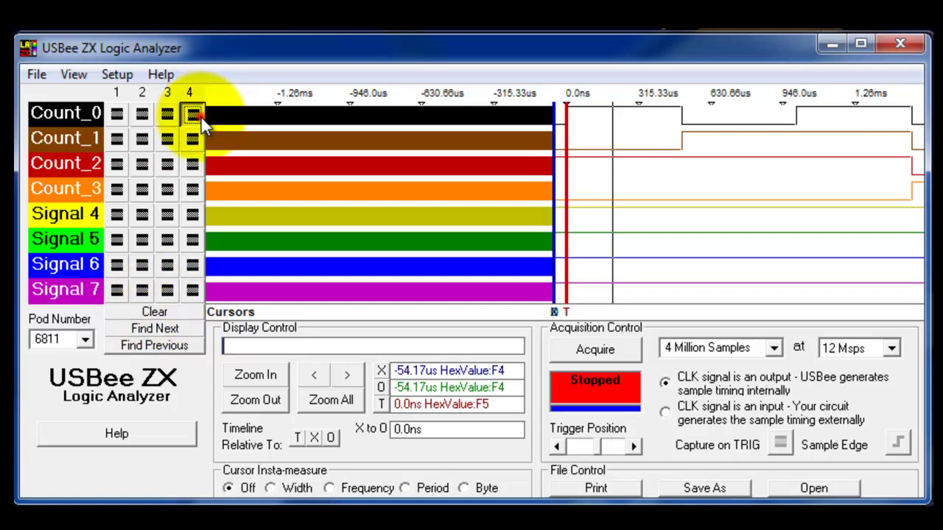
pyautogui.click(193, 138)
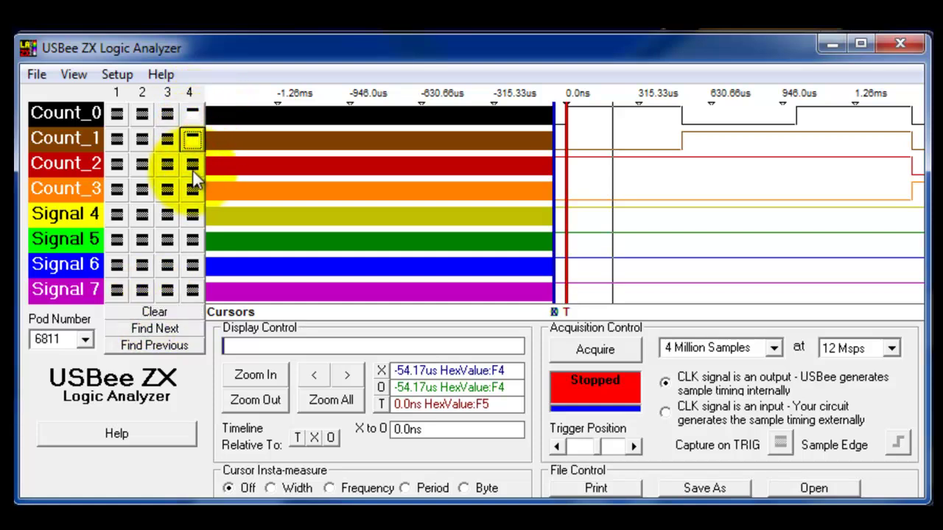
pyautogui.click(192, 163)
pyautogui.click(193, 188)
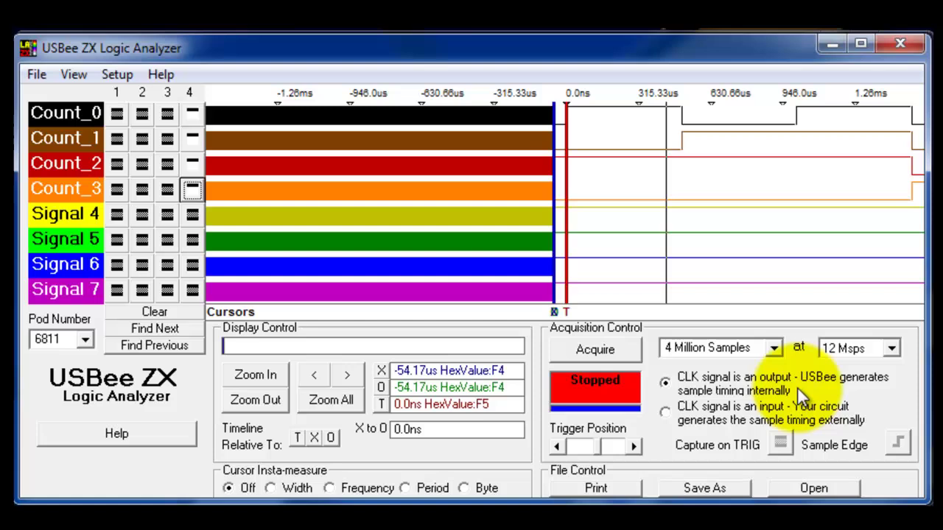
# - Acquire a new capture triggered on HexValue FF, aligned at 0.0ns
pyautogui.click(606, 348)
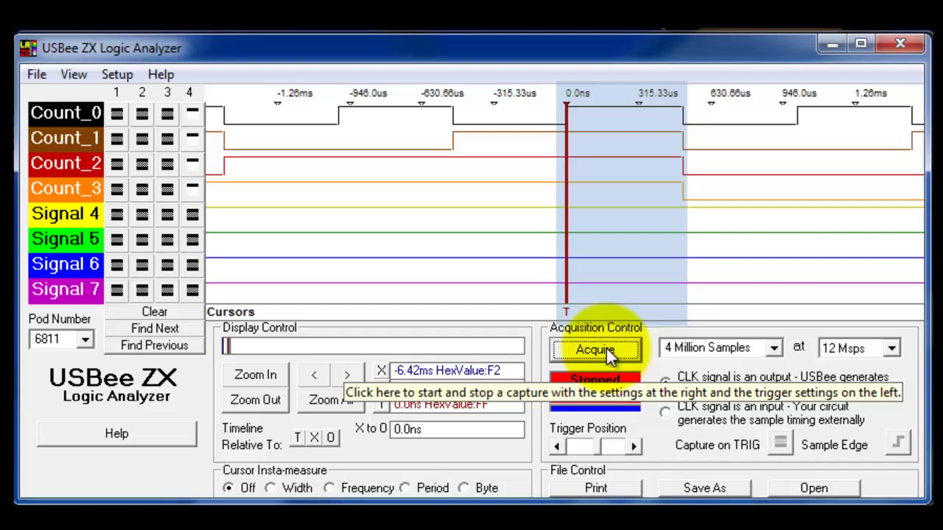